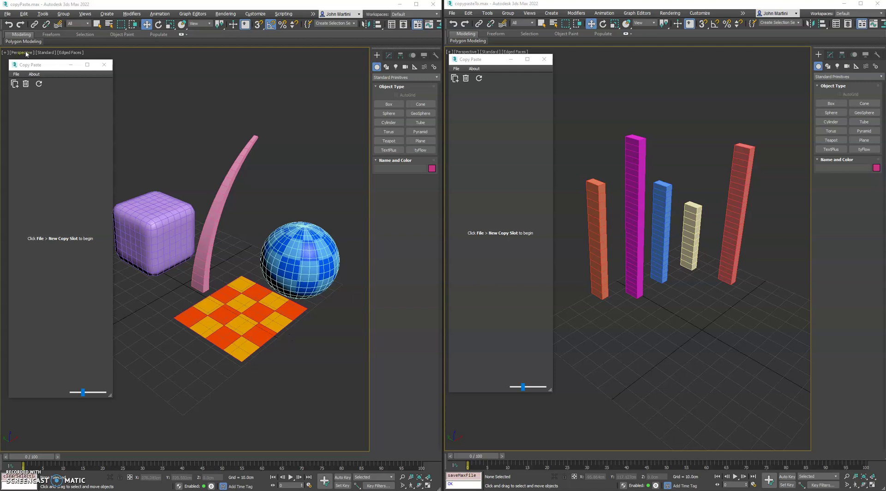
Store the cube, arc, sphere and plane in a new copy slot.
click(41, 67)
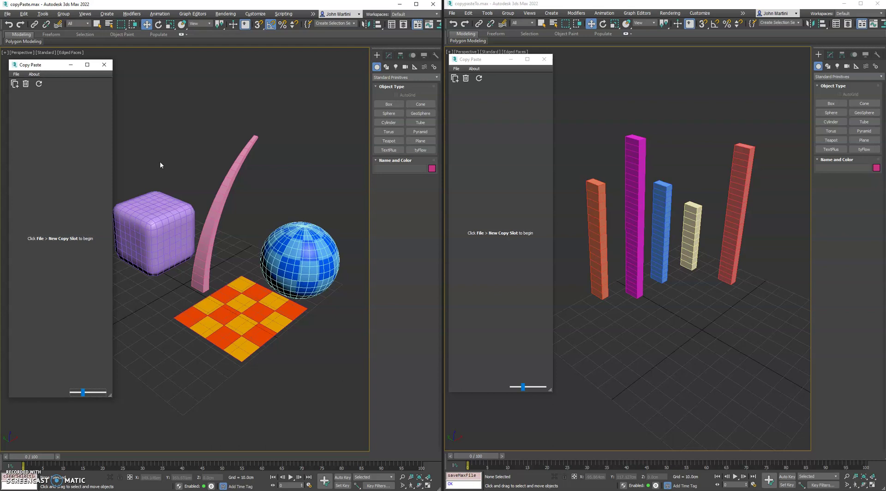
drag(160, 164, 306, 326)
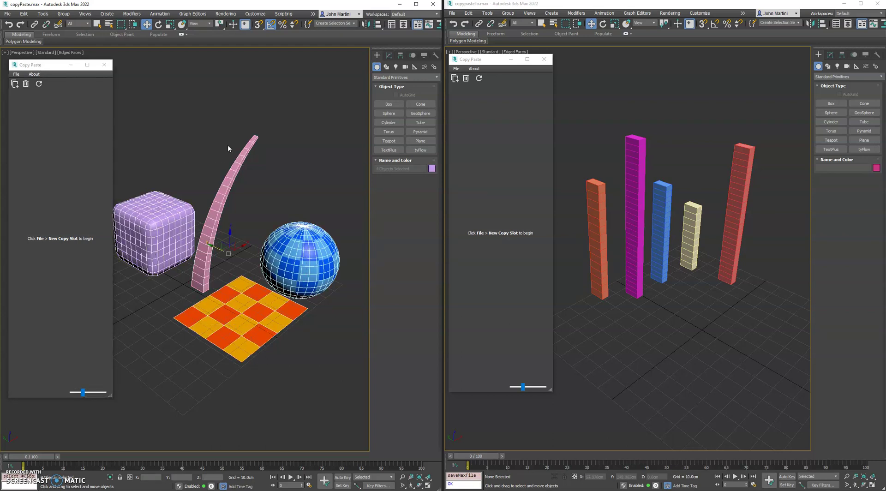
click(166, 128)
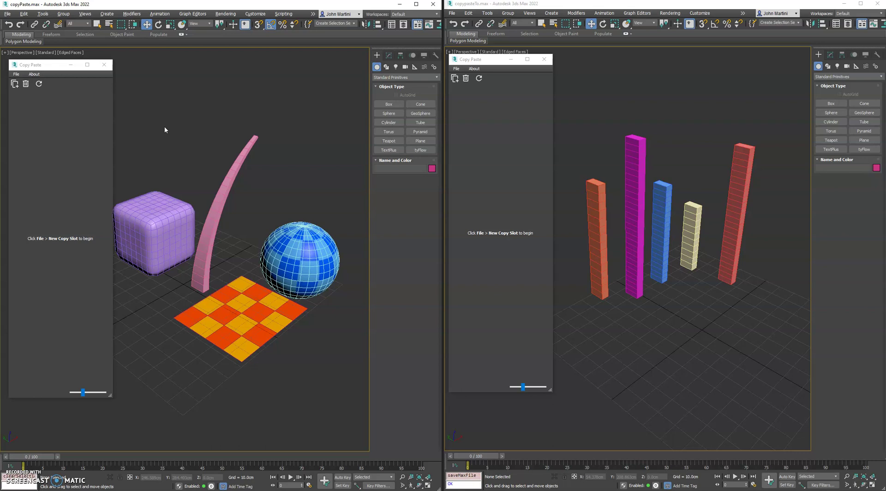
click(39, 67)
click(534, 117)
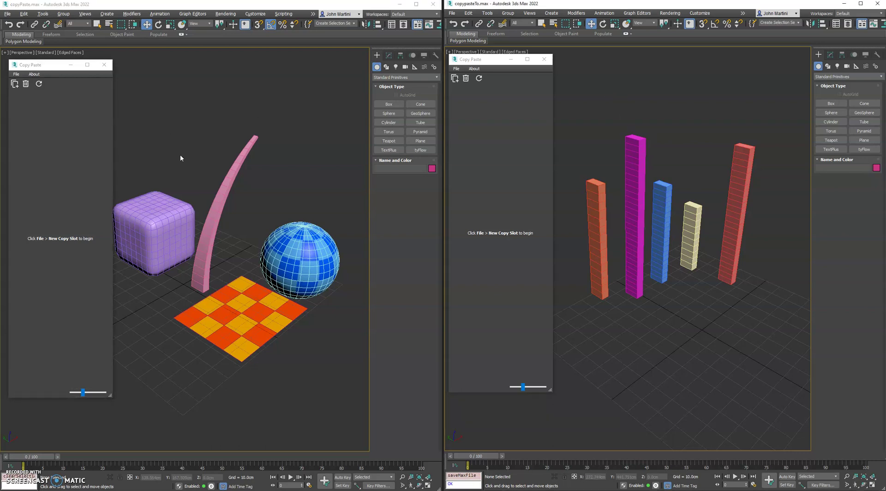
drag(180, 158, 312, 325)
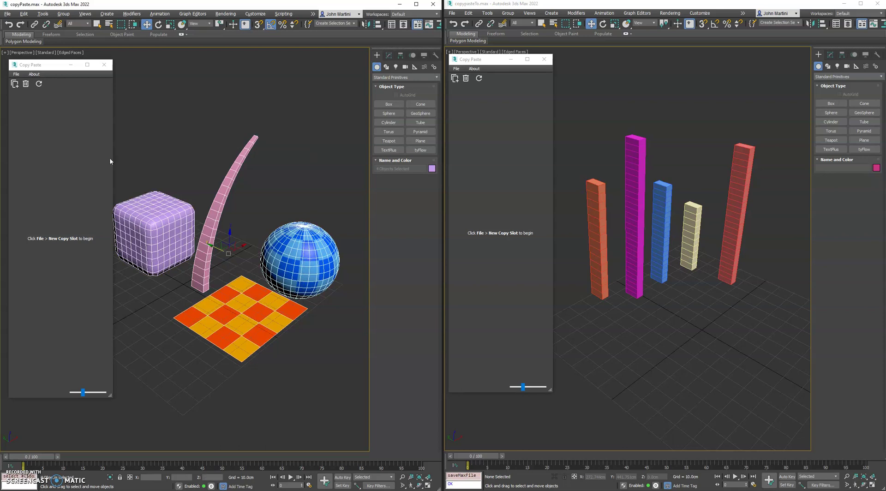
click(15, 84)
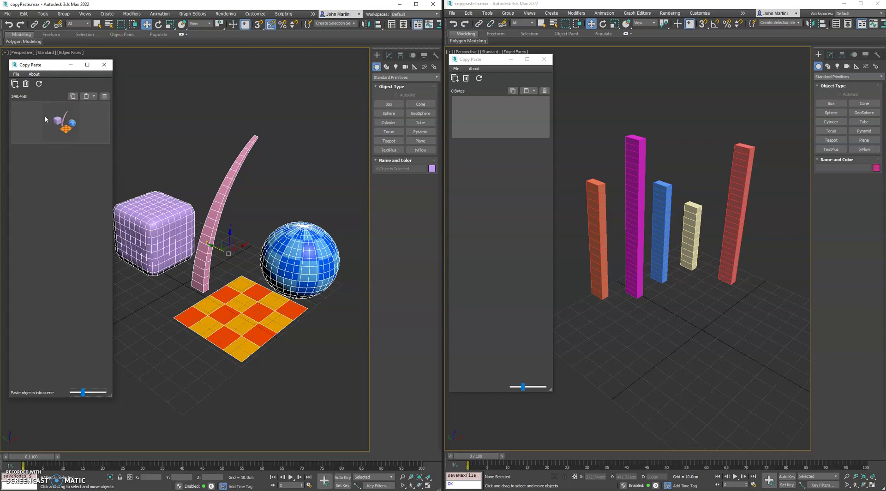
Select the sphere and checker plane and isolate them with Alt+Q.
click(304, 223)
drag(322, 171, 305, 225)
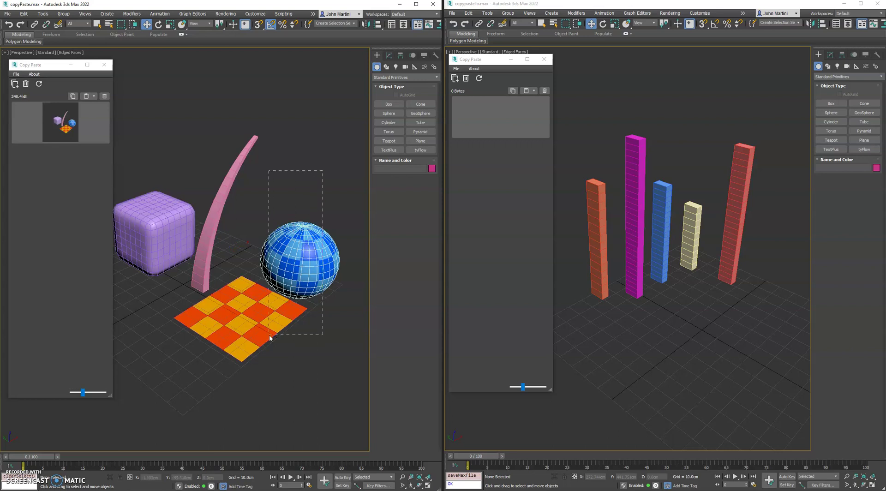
drag(270, 338, 270, 339)
key(alt+q)
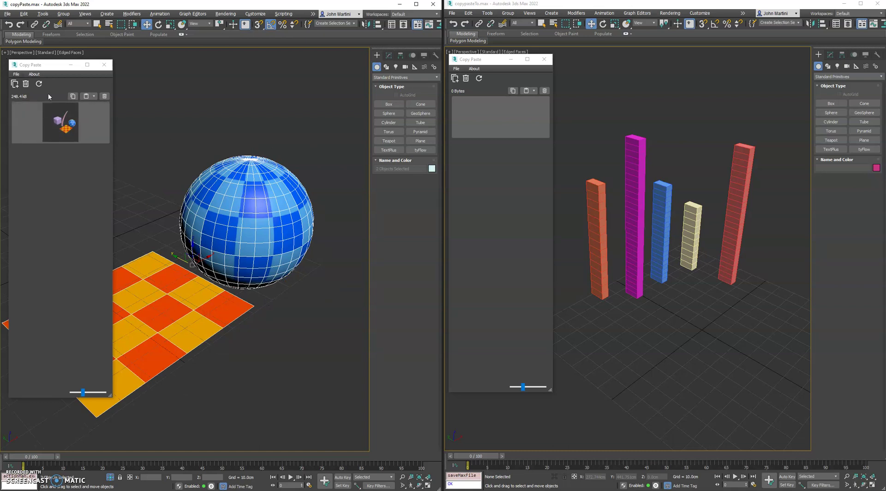
Store the sphere and checker plane in a new copy slot, then end isolation.
click(16, 84)
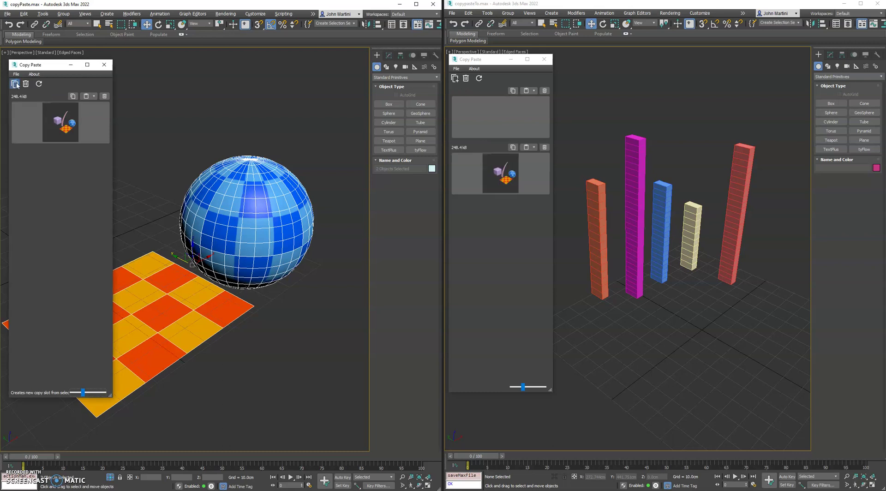
scroll(196, 194, down, 3)
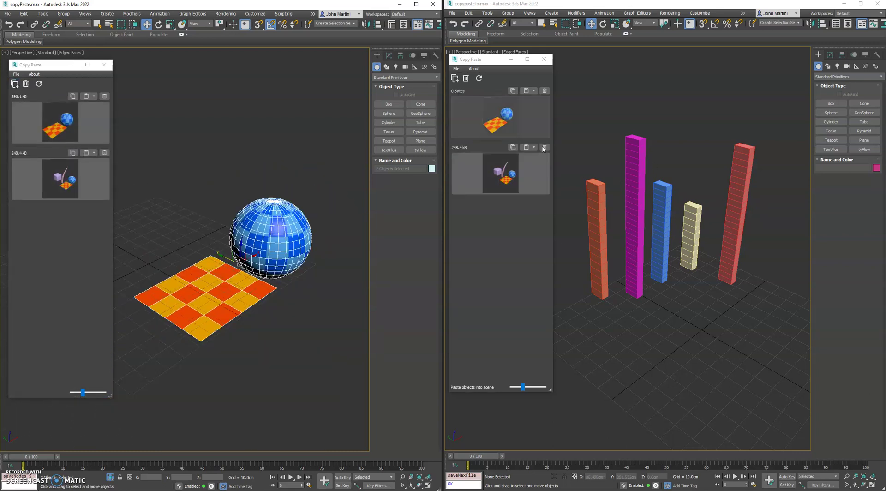
click(189, 143)
click(111, 477)
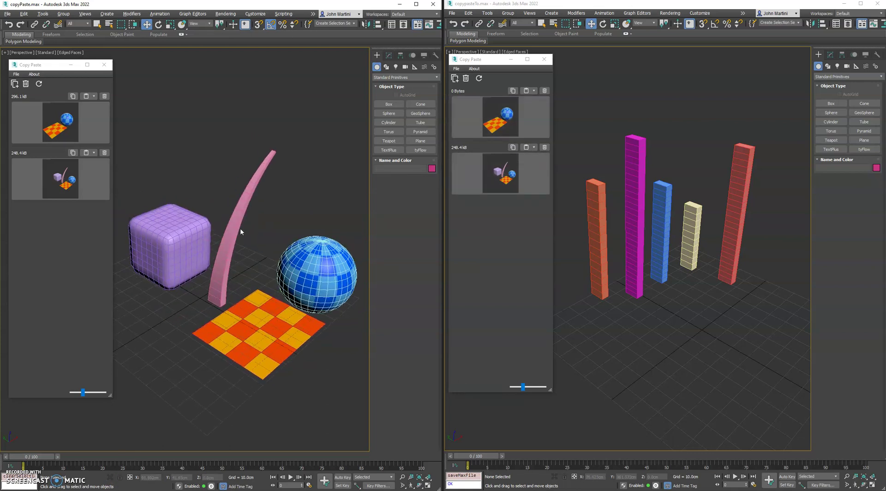
scroll(240, 228, up, 3)
Isolate the pink bent box and store it in its own copy slot.
click(245, 189)
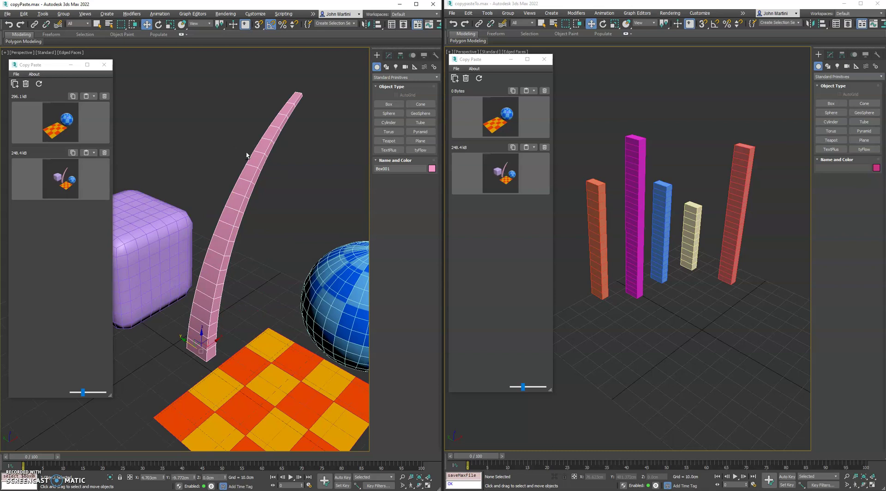
key(alt+q)
mouse_move(253, 187)
alt+middle_down()
mouse_move(240, 189)
mouse_move(261, 192)
alt+middle_up()
click(15, 84)
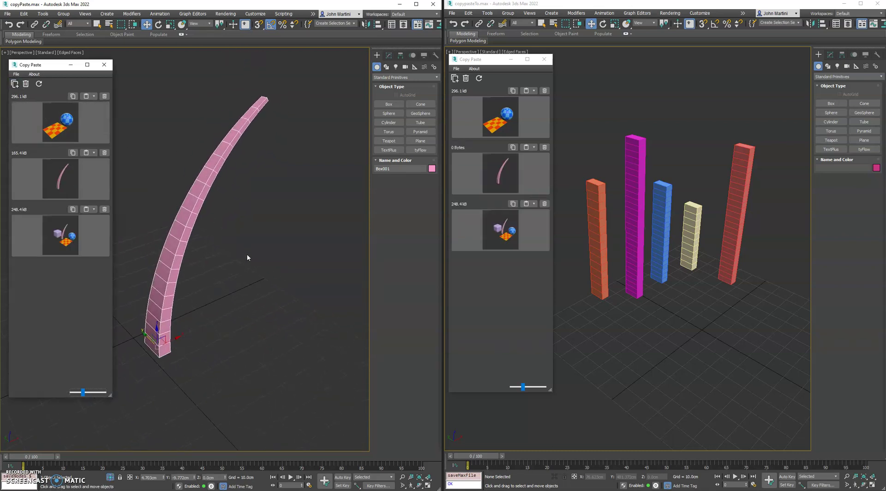
End isolation, then select and frame the purple box.
click(110, 477)
click(170, 239)
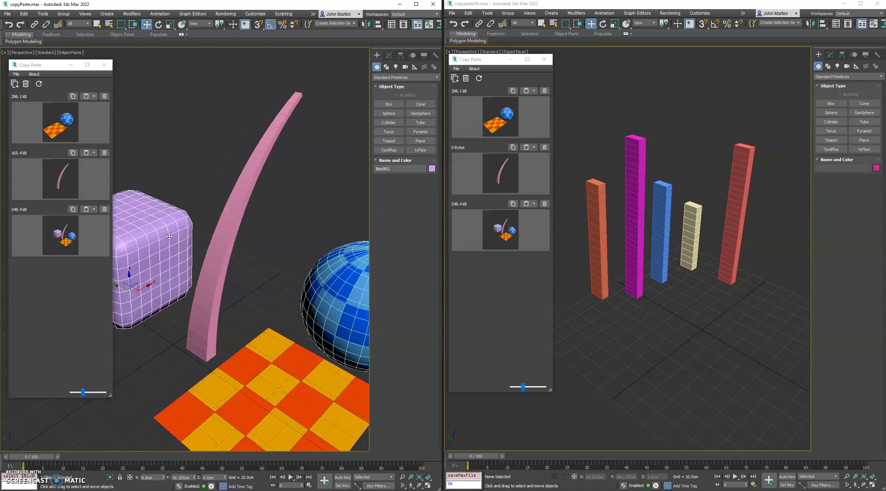
key(z)
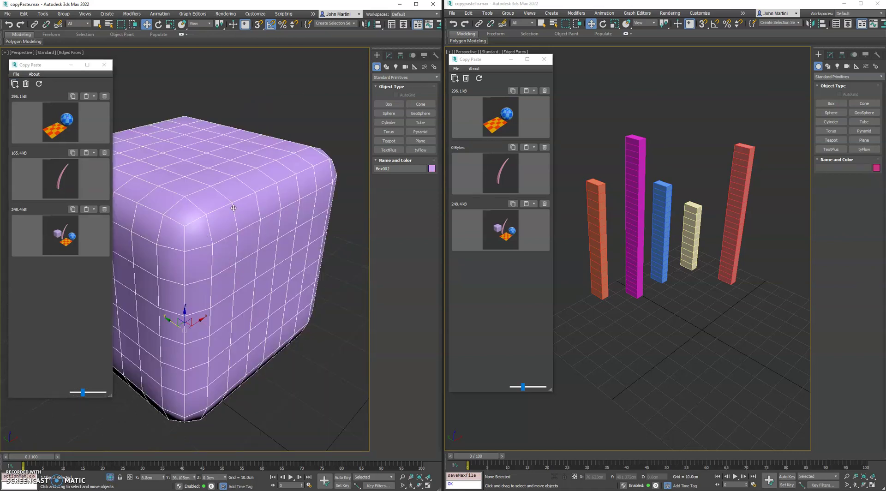
Store the purple box in a new copy slot and return to the wider view.
click(15, 83)
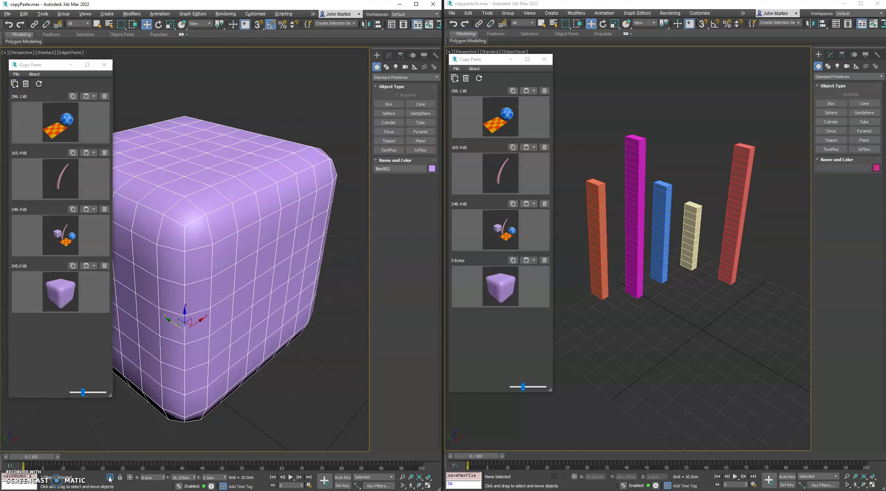
key(shift+z)
click(303, 121)
Inspect the modifier stacks of the pink arc and purple box in the Modify panel.
click(389, 55)
click(286, 121)
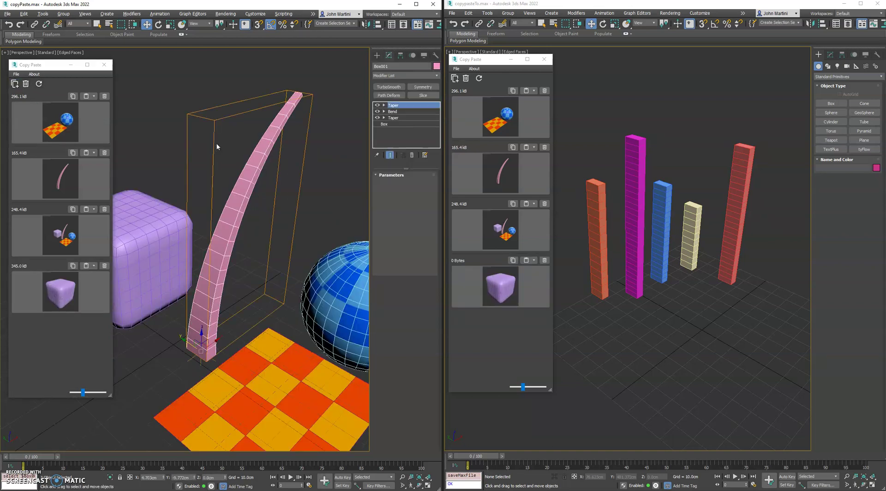
click(158, 240)
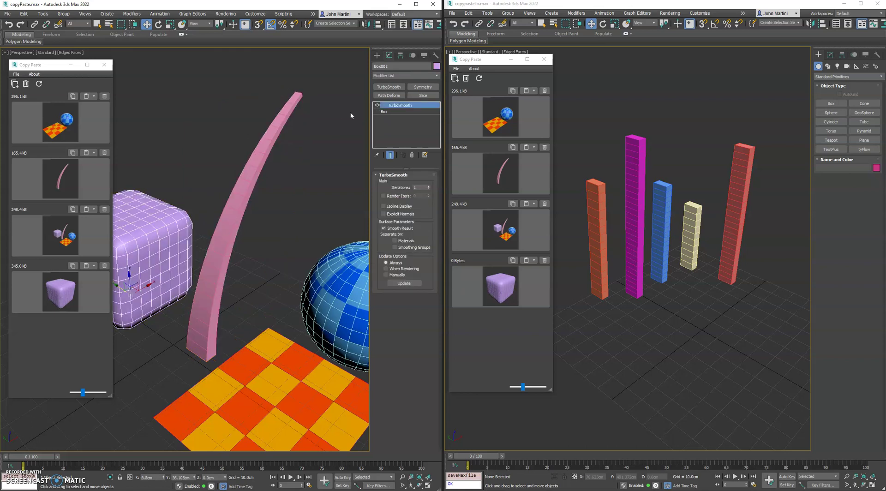
click(287, 212)
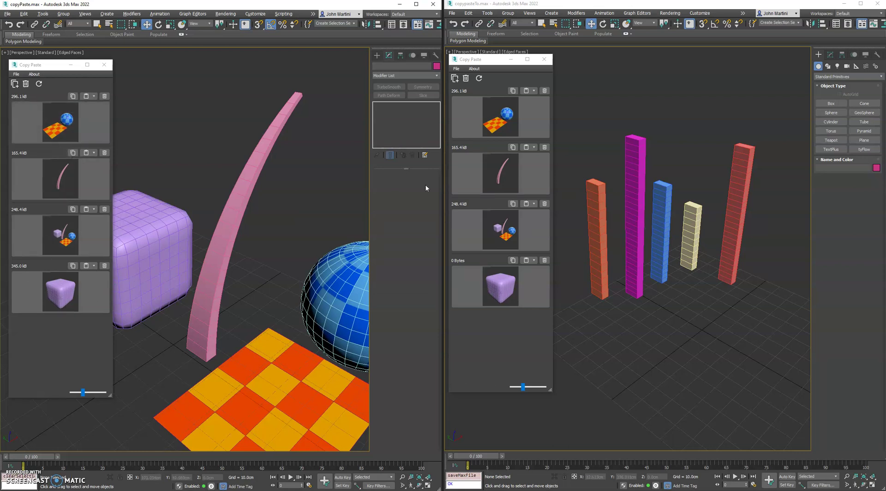
middle_drag(751, 216, 729, 212)
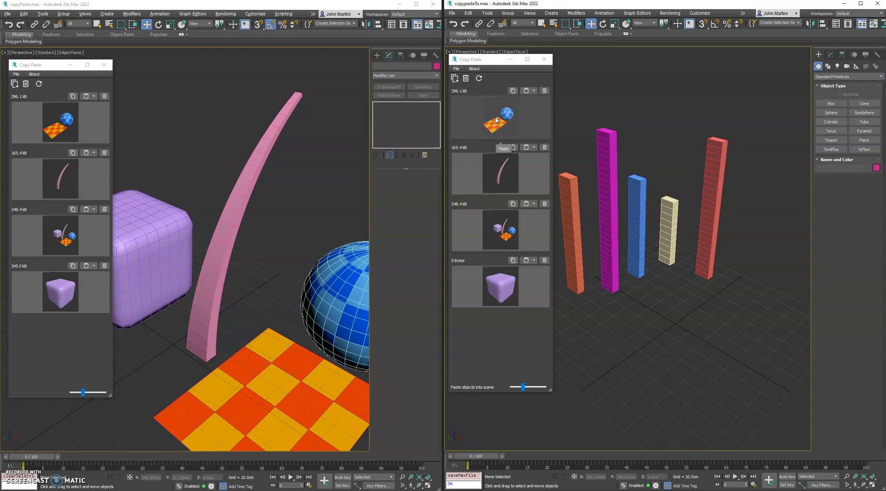
drag(496, 120, 709, 321)
middle_drag(710, 329, 690, 323)
key(Delete)
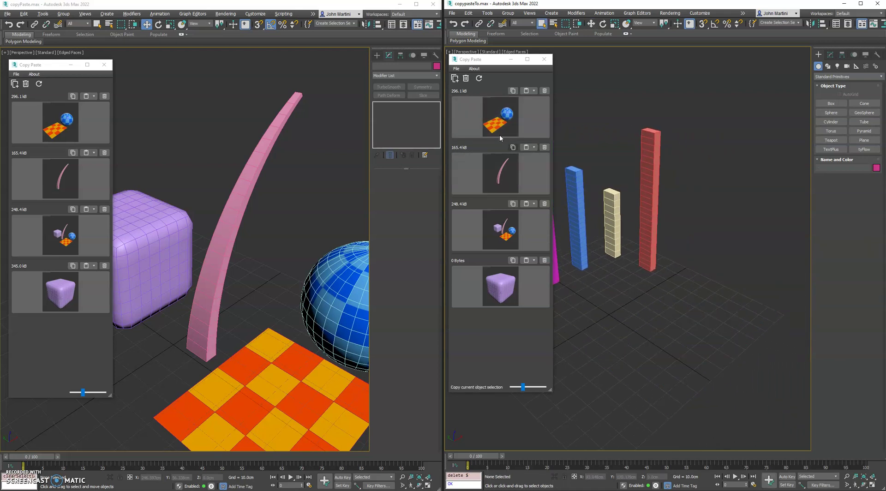
click(534, 91)
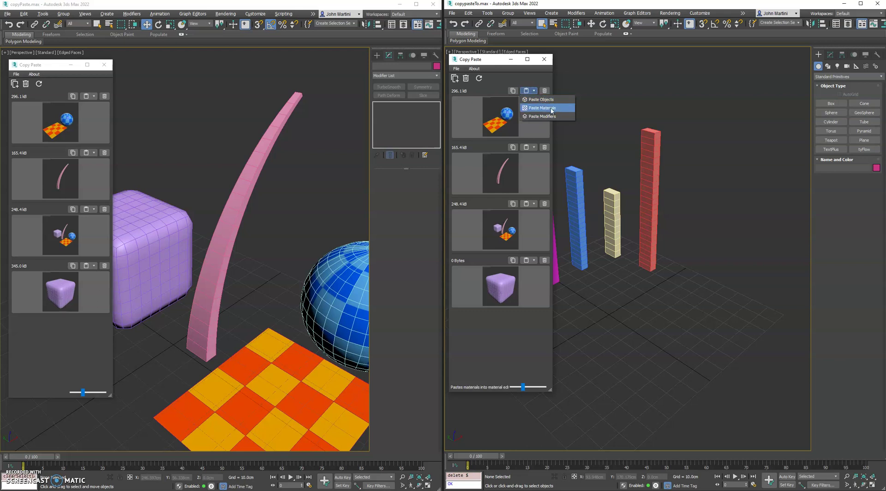
middle_drag(657, 243, 790, 279)
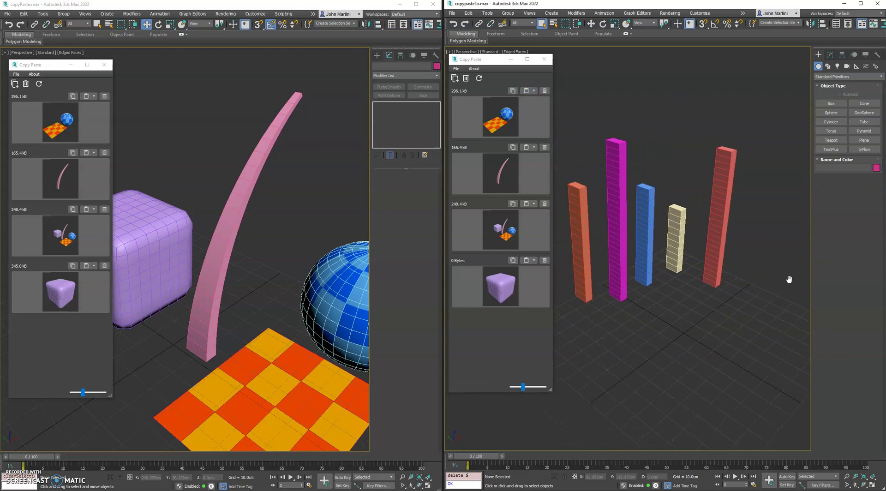
Paste the 165.4 kB slot's modifiers onto all five bars.
drag(765, 195, 566, 271)
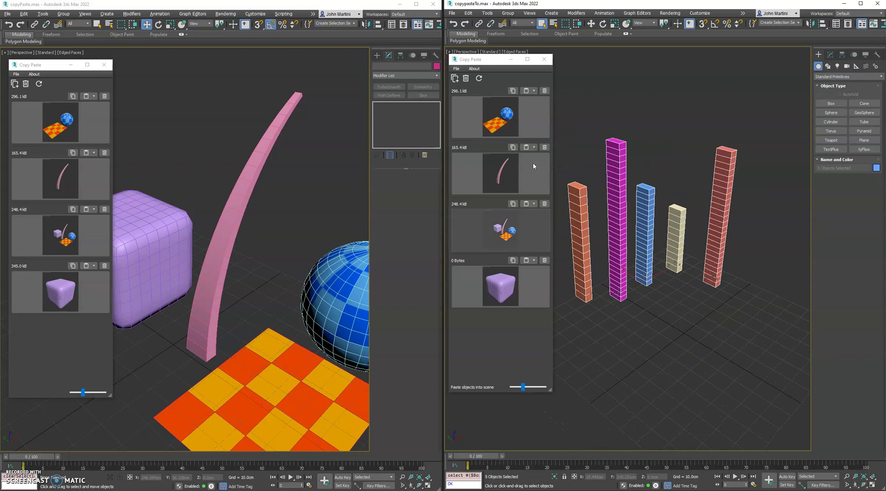
click(532, 148)
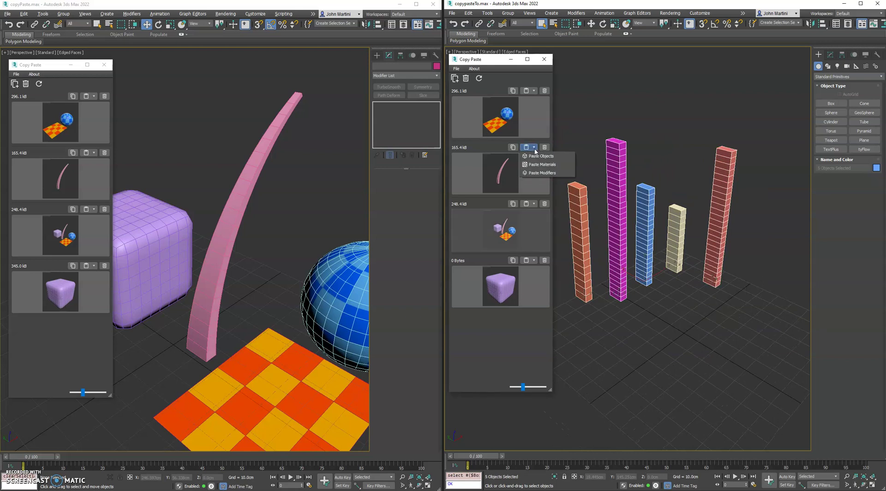
click(537, 173)
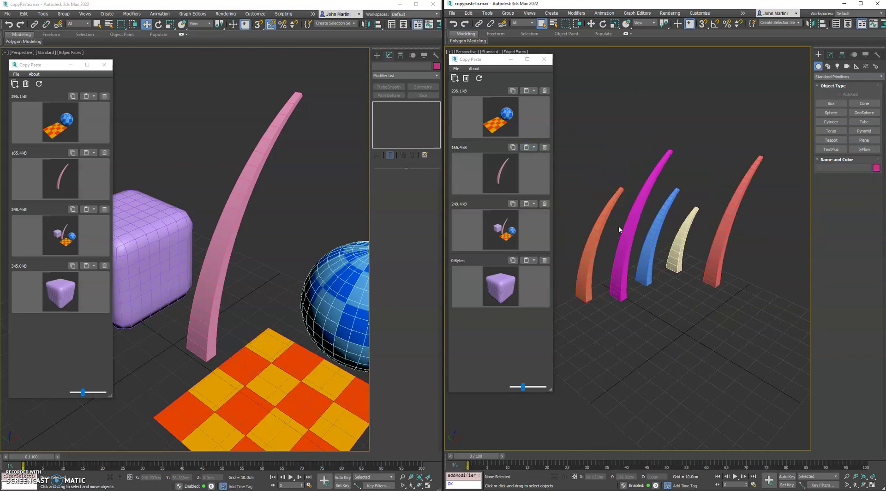
Compare the red horn's new modifier stack with the pink horn's in the first scene.
click(830, 54)
click(754, 167)
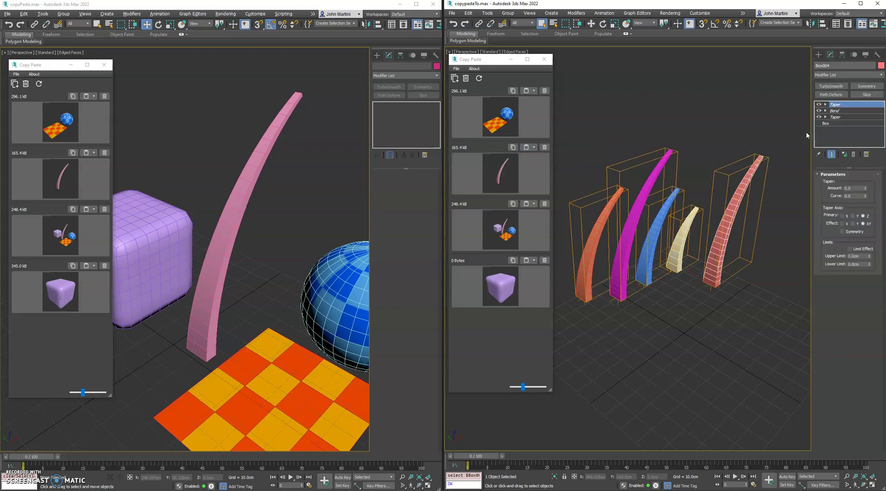
click(272, 170)
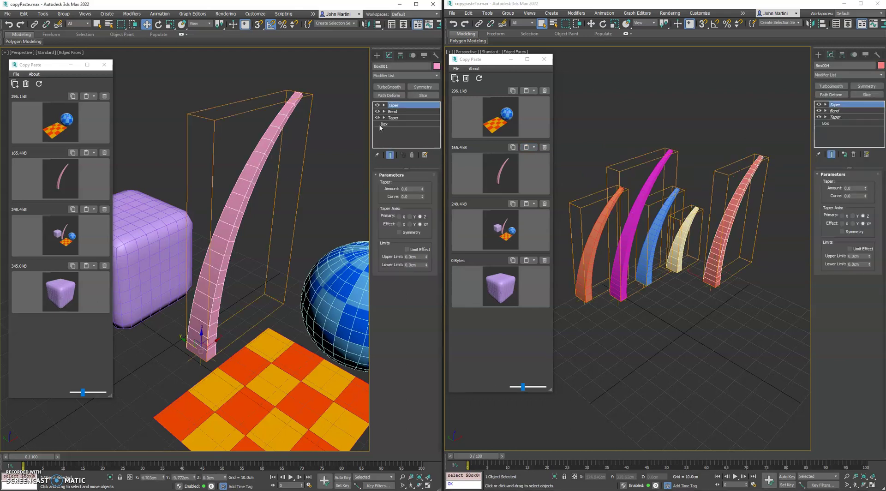
click(734, 307)
Paste the box slot's TurboSmooth onto all five horns and check the red horn's stack.
key(ctrl+a)
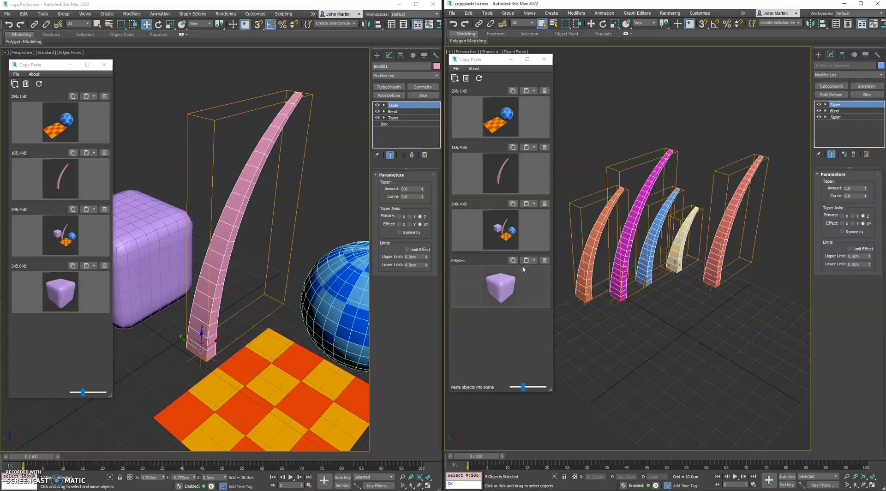
click(534, 261)
click(541, 286)
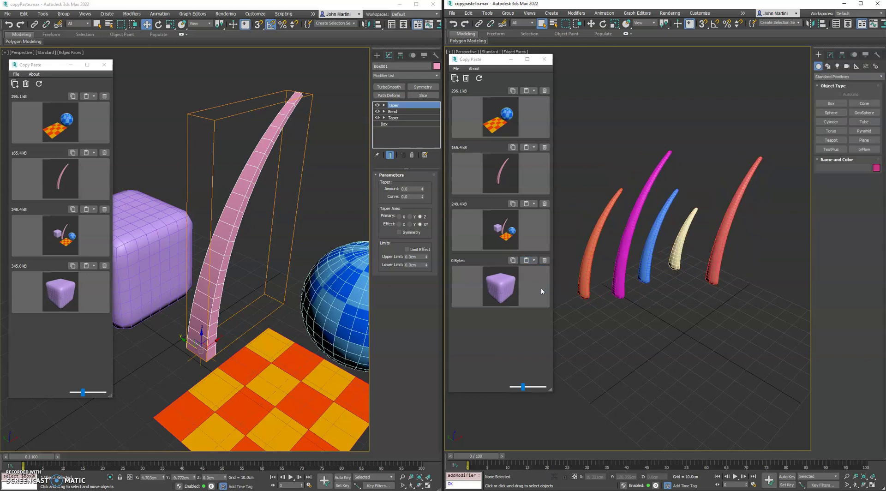
drag(751, 231, 720, 190)
click(831, 54)
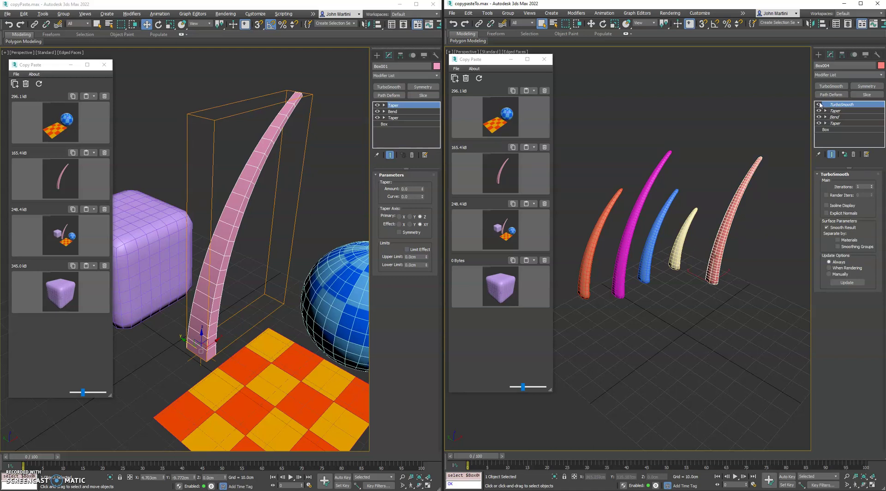
Recentre the view and reselect all five smoothed horns.
click(743, 286)
middle_drag(743, 286, 702, 266)
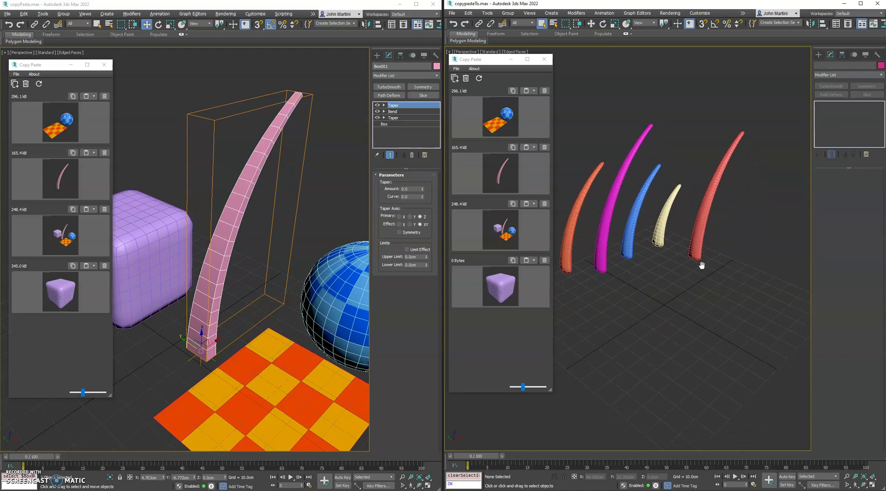
drag(709, 271, 566, 175)
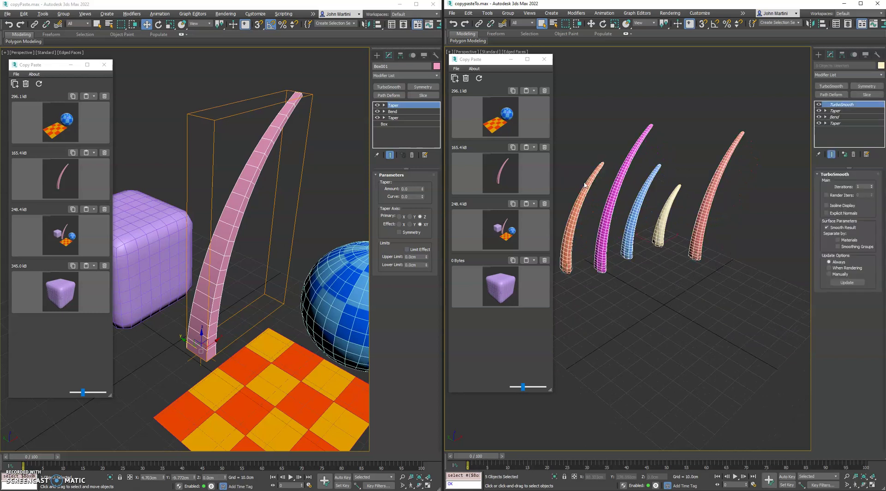
Copy the five smoothed horns into slot 2 and delete the first scene's pink horn.
click(512, 147)
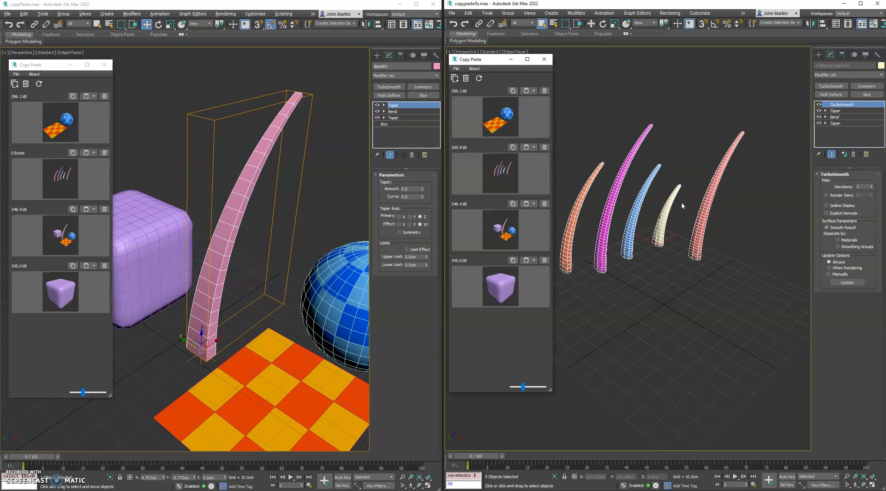
click(312, 220)
drag(237, 164, 233, 166)
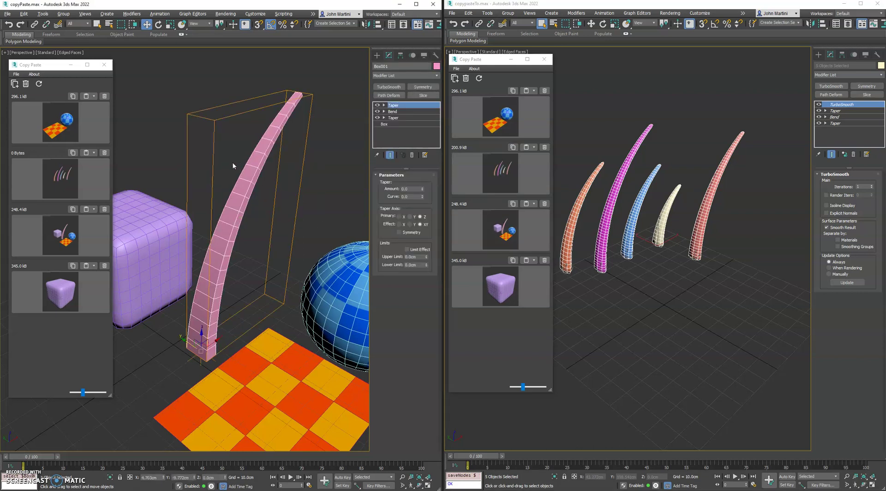
key(End)
key(Delete)
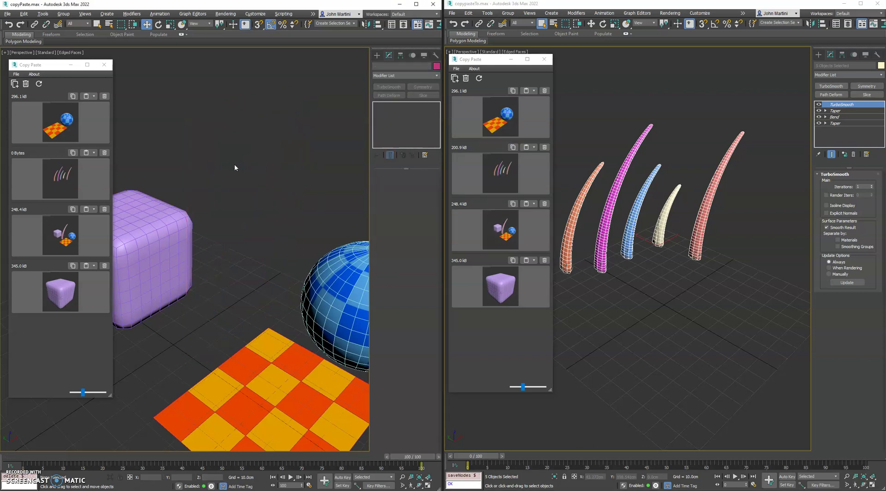
Paste slot 2's horns into the first scene, auto-renaming all duplicates.
click(71, 176)
click(195, 261)
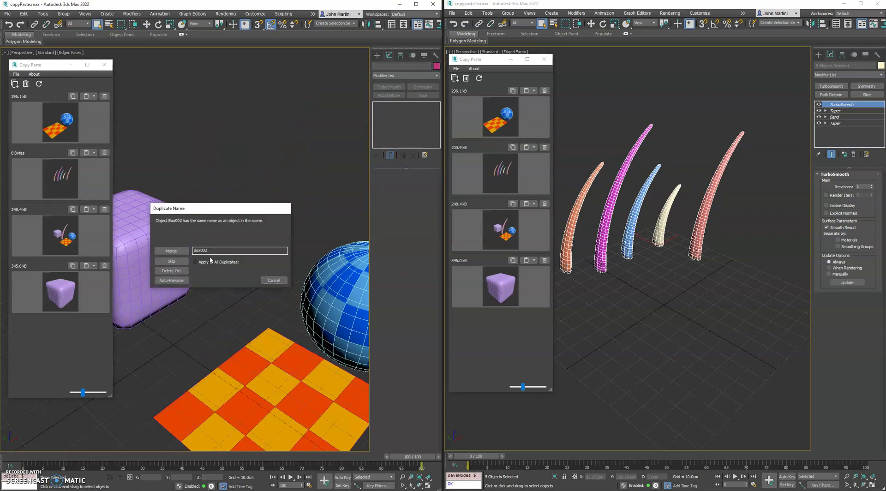
click(171, 280)
scroll(240, 248, down, 3)
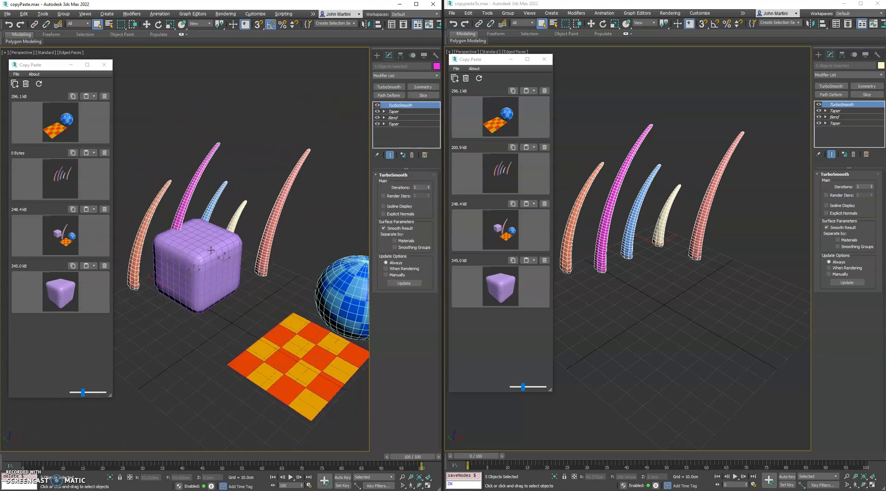
click(279, 281)
Paste the 296.1 kB slot's materials and open the enlarged Slate Material Editor beside the horns.
click(636, 297)
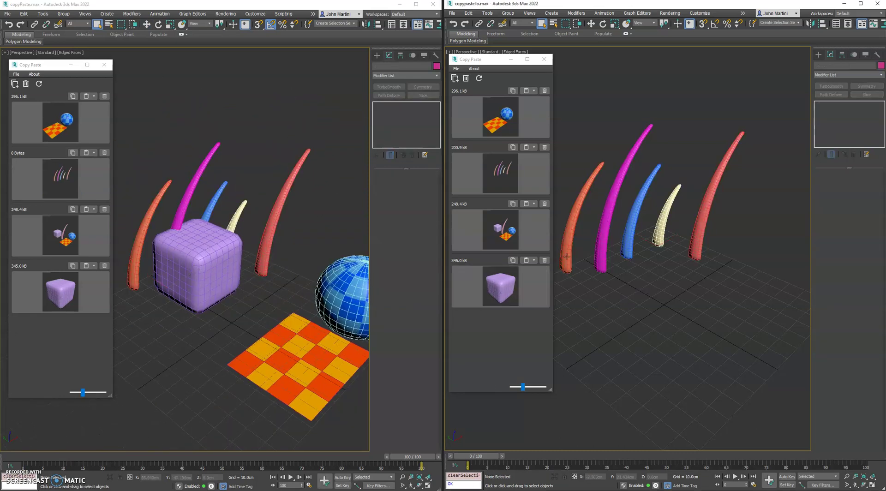
click(535, 91)
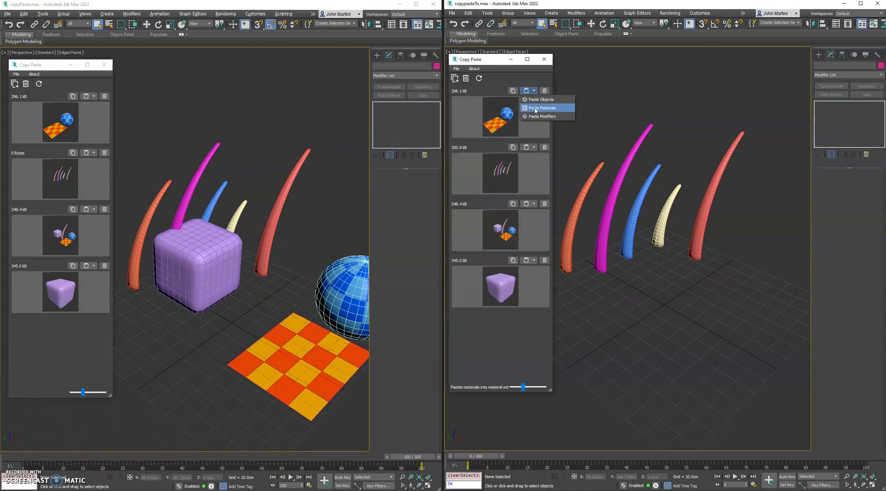
click(538, 109)
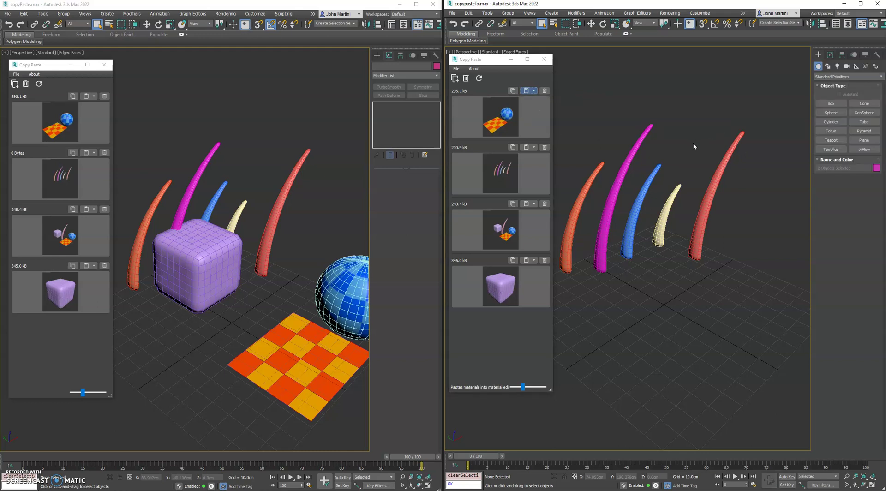
key(m)
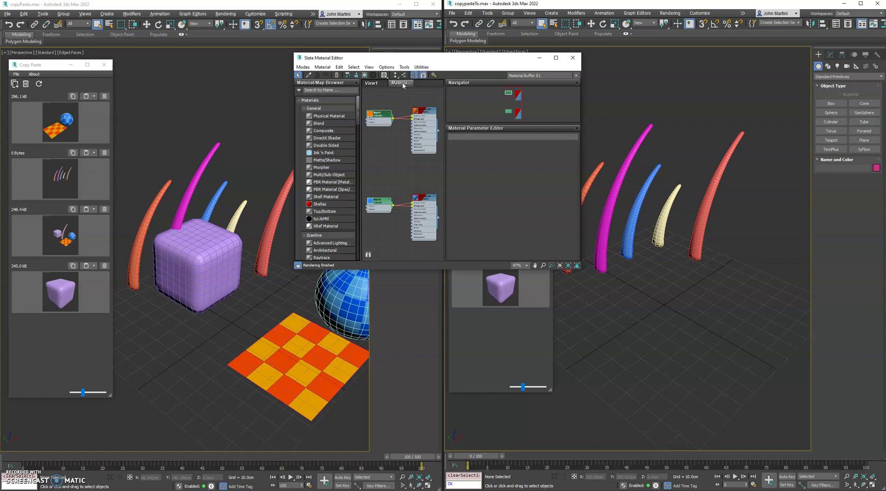
drag(406, 58, 609, 51)
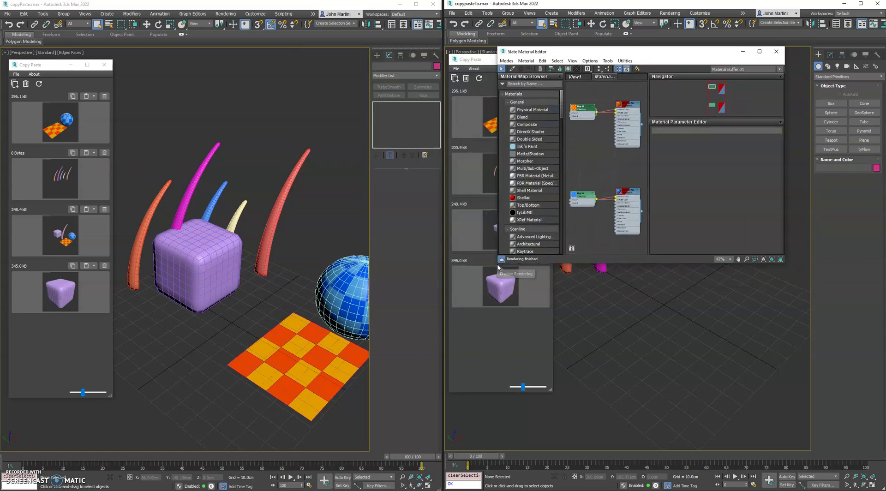
drag(498, 265, 386, 358)
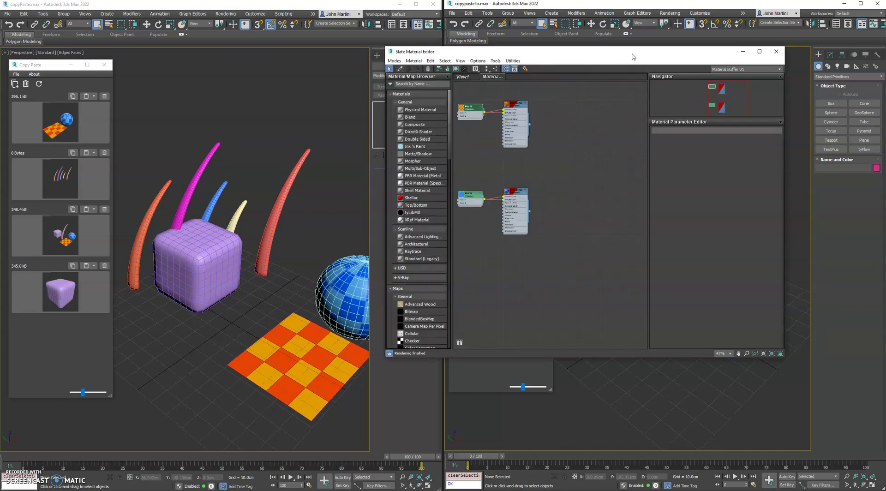
drag(633, 56, 389, 70)
Assign Material #25 to four horns and Material #26 to the remaining horn.
drag(595, 229, 596, 231)
right_click(276, 119)
click(299, 130)
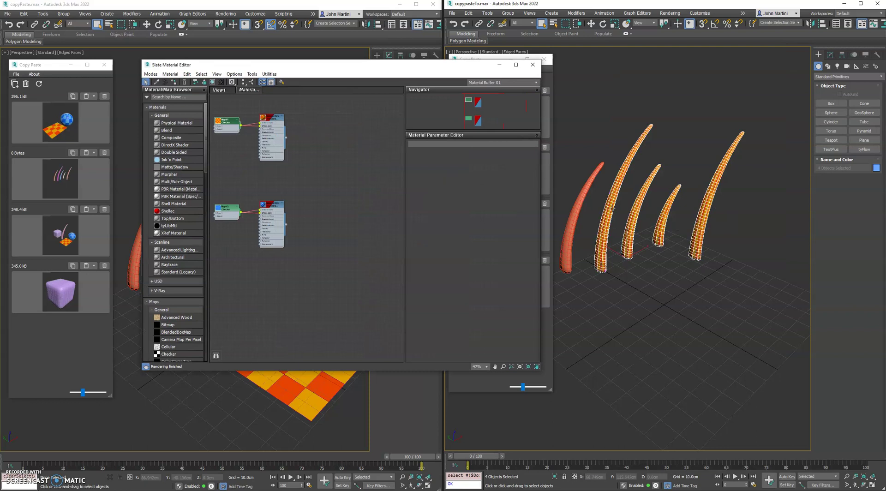
click(595, 194)
right_click(267, 206)
click(300, 215)
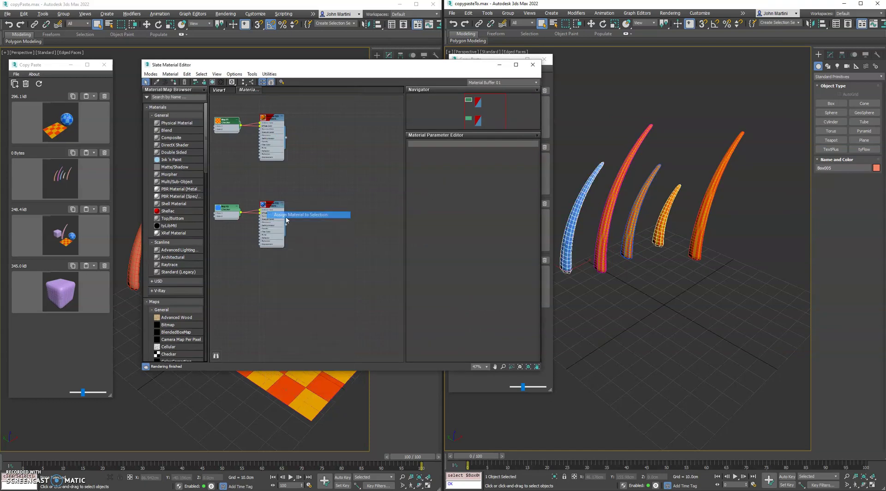
click(533, 65)
click(725, 253)
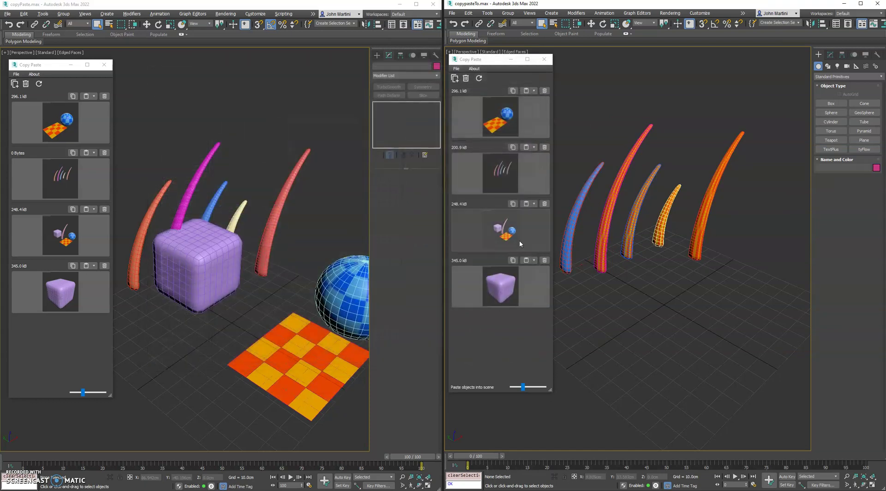
drag(324, 119, 171, 367)
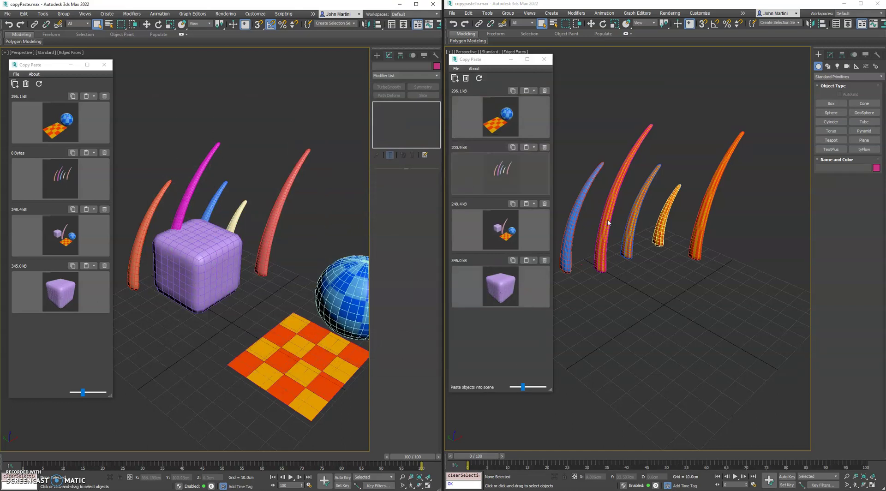
click(710, 287)
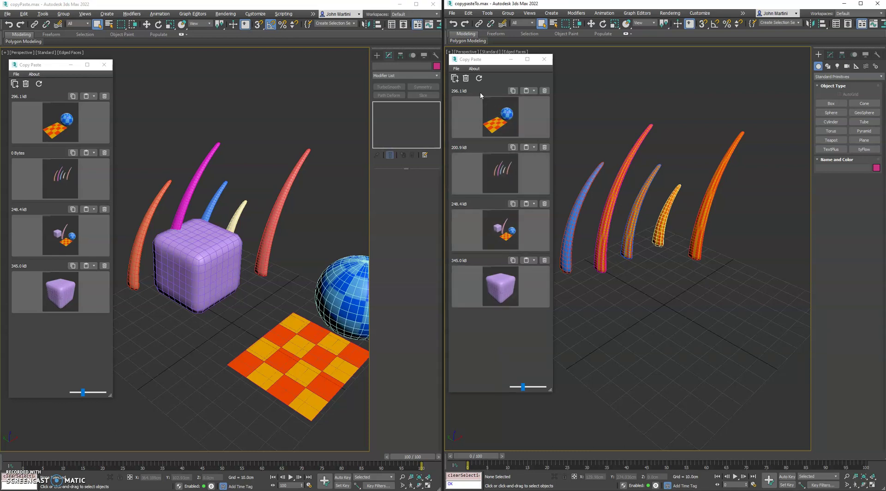
click(457, 70)
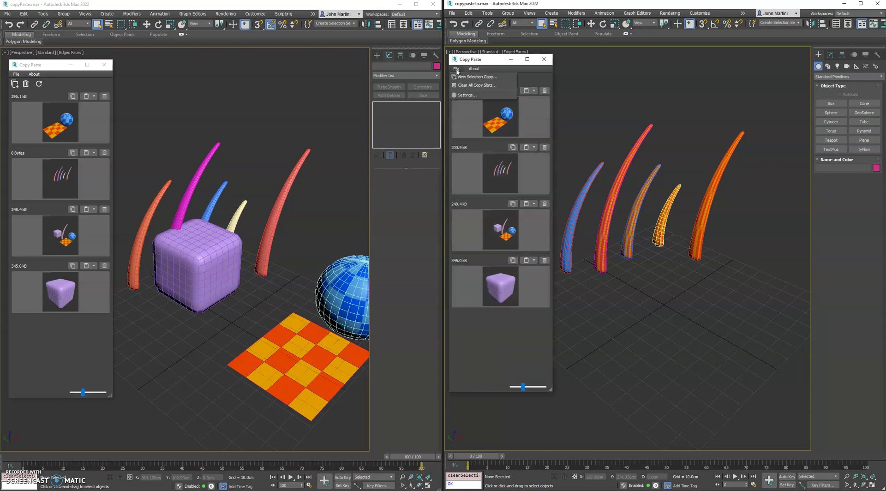
click(466, 96)
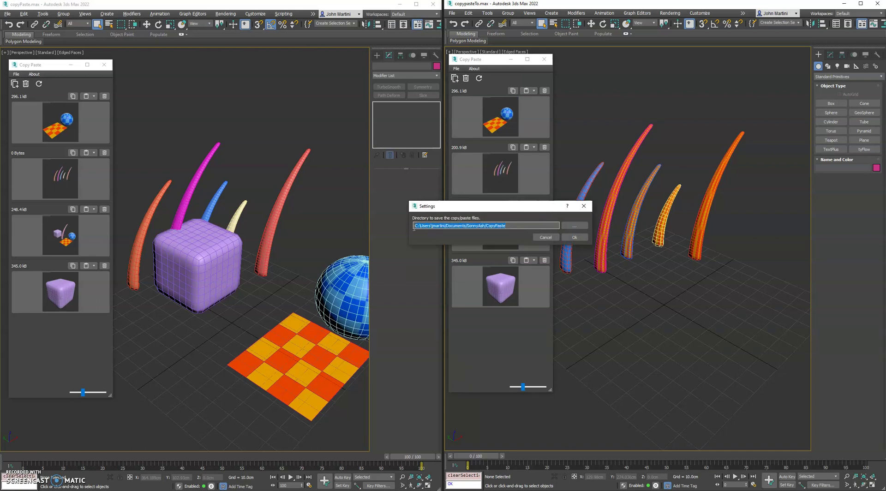
click(583, 237)
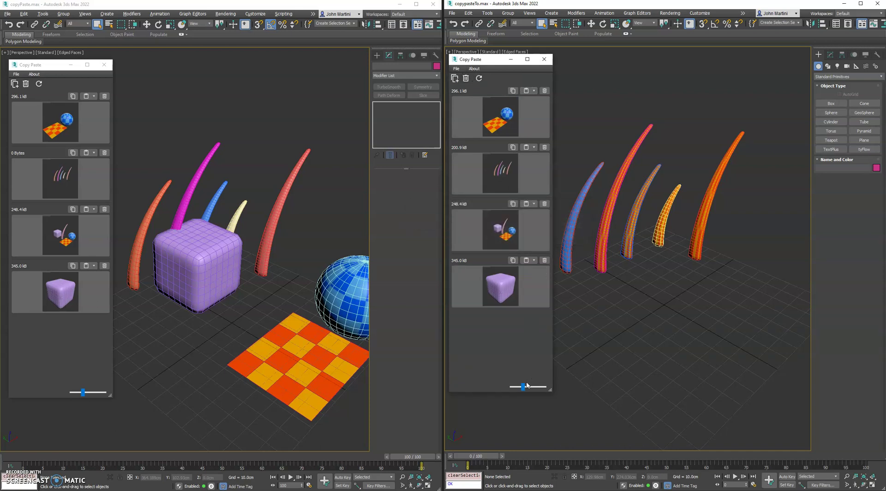
Delete the 345.0 kB, 248.4 kB and 296.1 kB slots and confirm clearing all copy slots.
mouse_move(524, 388)
mouse_down()
mouse_move(543, 387)
mouse_move(524, 389)
mouse_up()
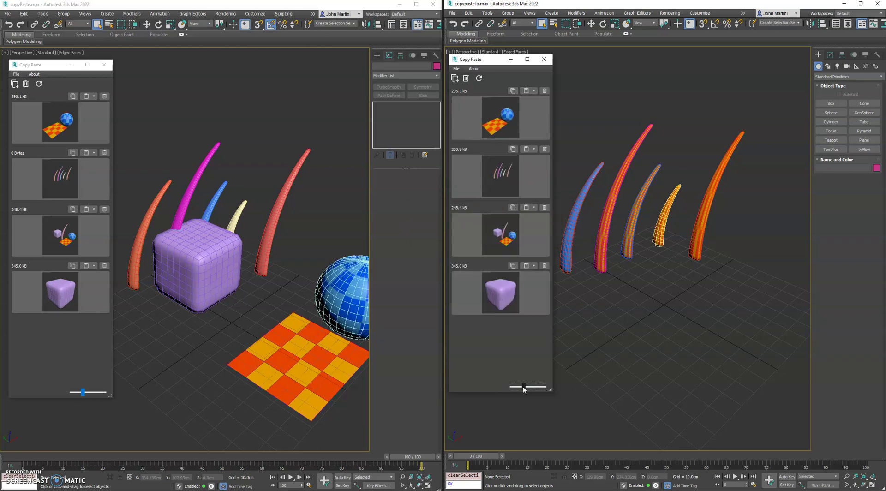
click(545, 266)
click(504, 234)
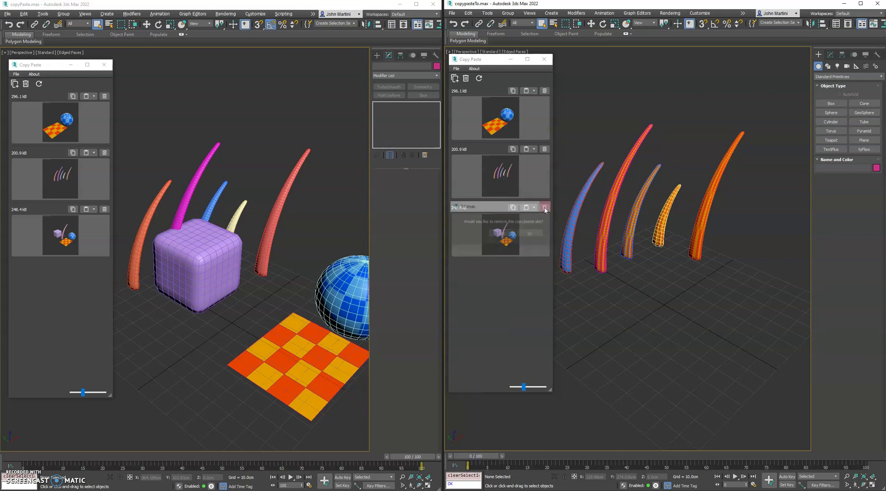
click(506, 235)
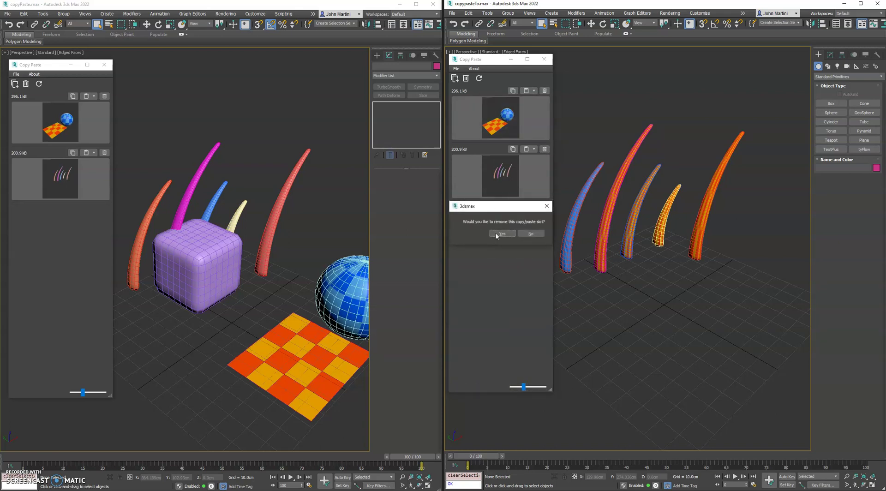
click(545, 90)
click(503, 233)
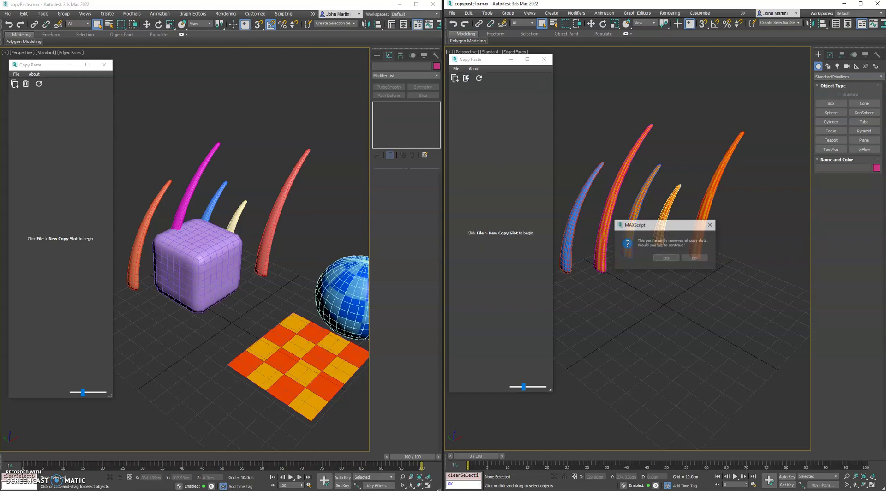
click(667, 258)
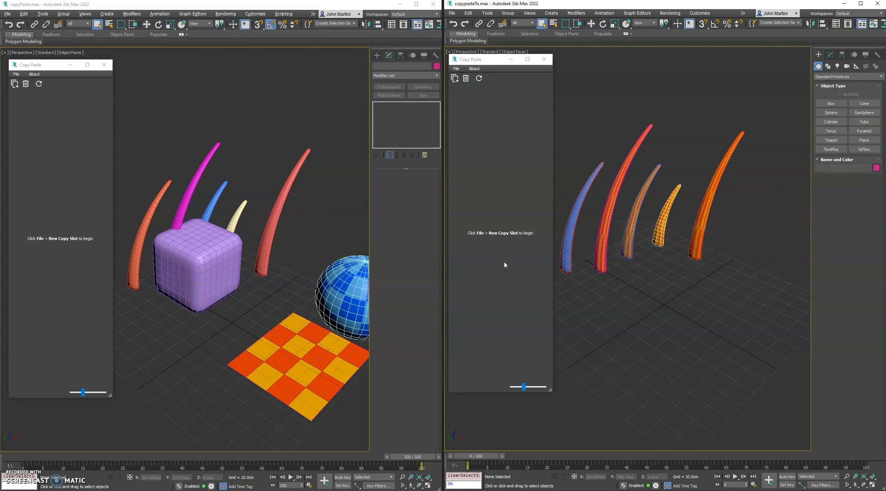